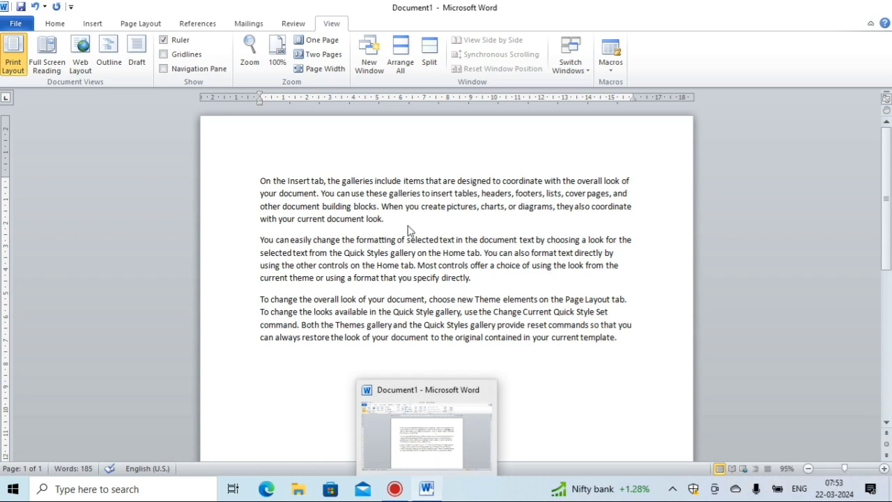
# Open a second window, Document1:2, of the same document and bring it to the front.
pyautogui.click(368, 63)
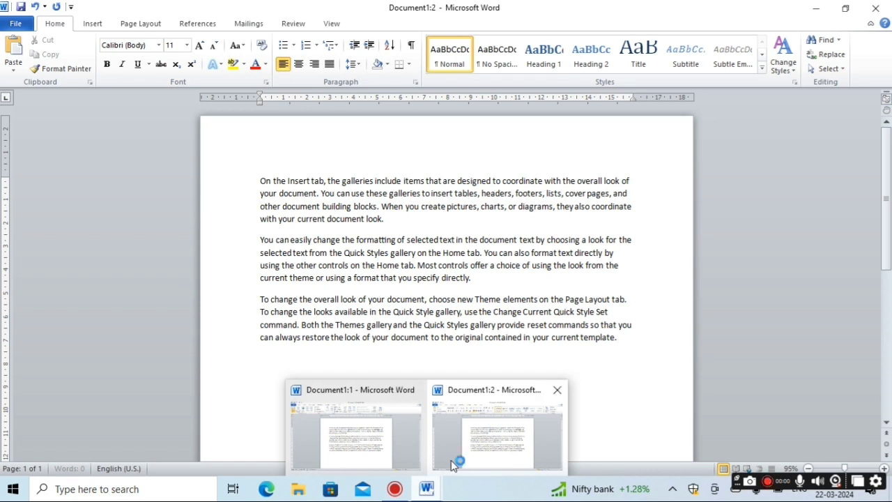
pyautogui.moveTo(497, 426)
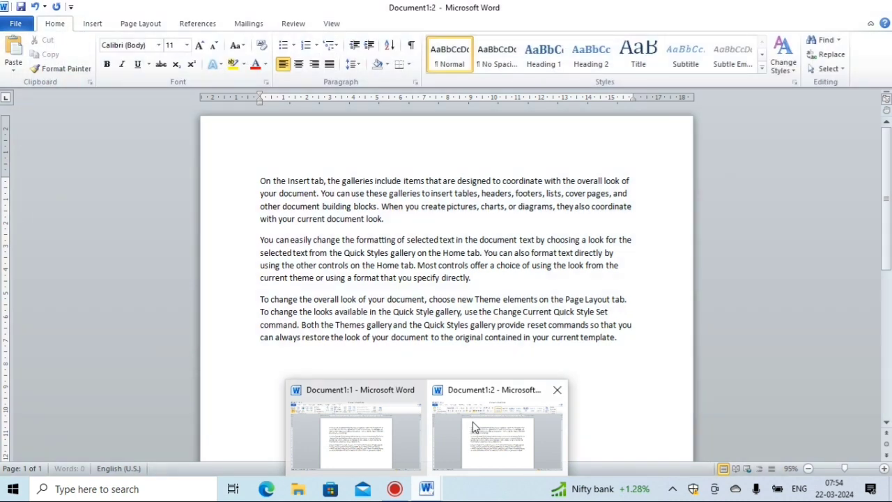
pyautogui.click(471, 422)
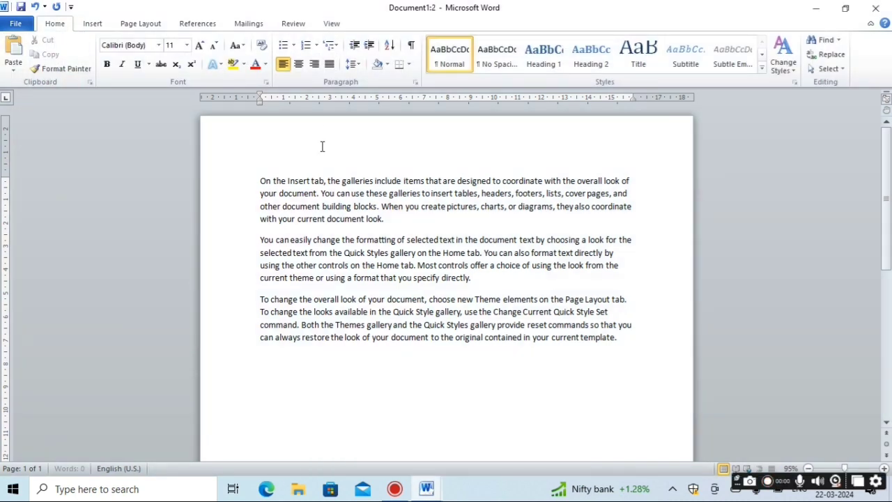
# Tile Document1:2 above Document1:1 and type h's into the first line's "the".
pyautogui.click(335, 24)
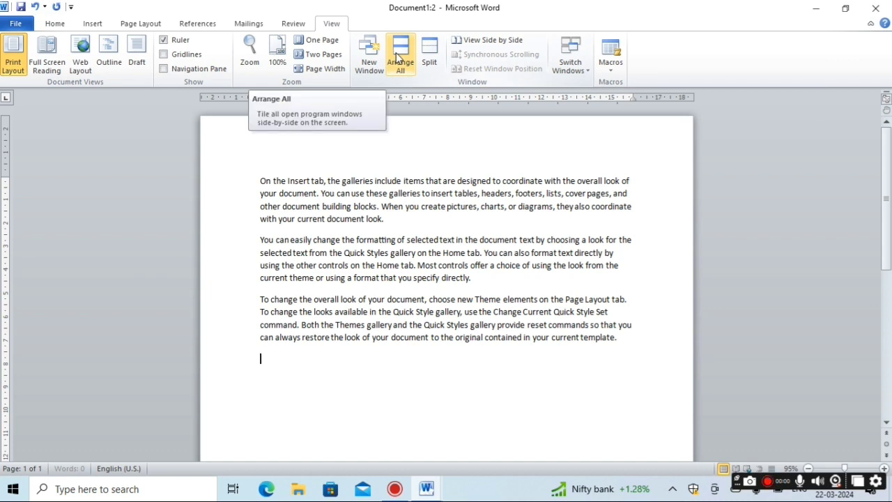
pyautogui.click(397, 60)
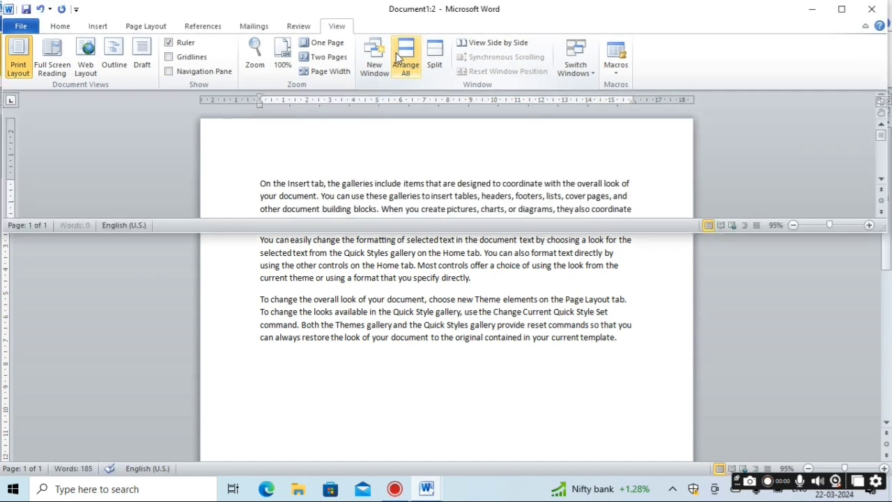
pyautogui.click(335, 139)
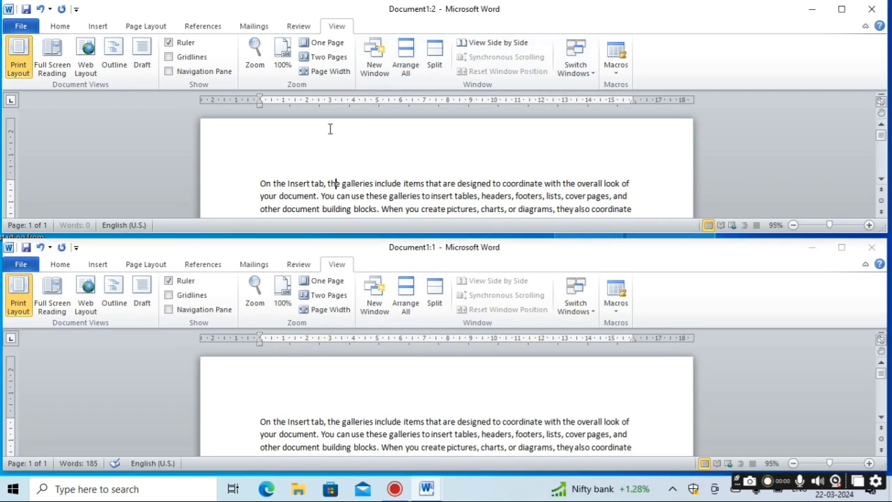
pyautogui.write('hh')
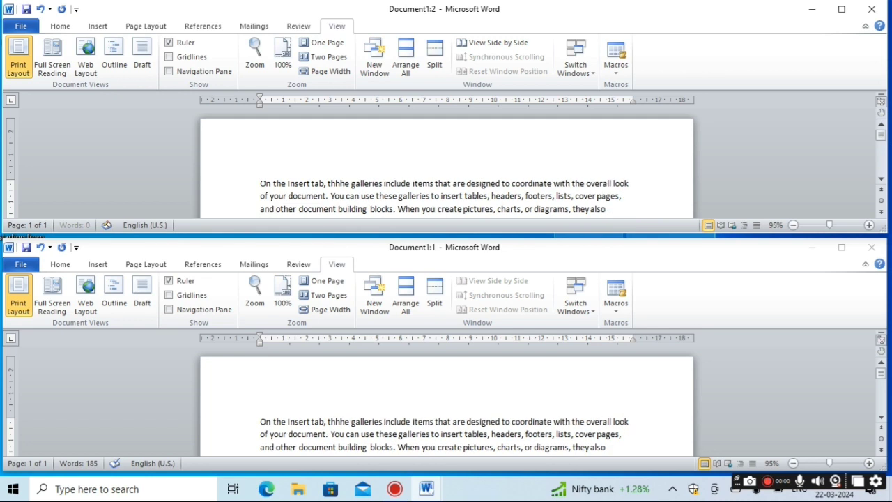
pyautogui.write('hhhhhhhhhhhhhhe ')
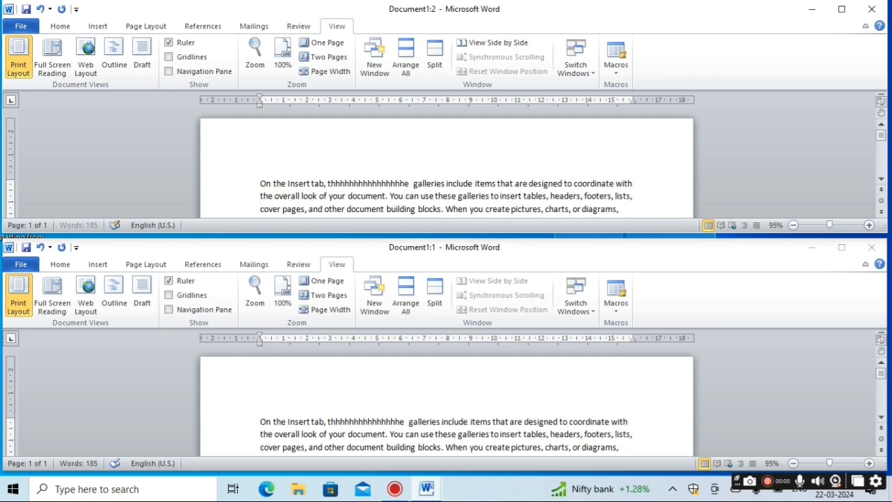
pyautogui.write('hhhh')
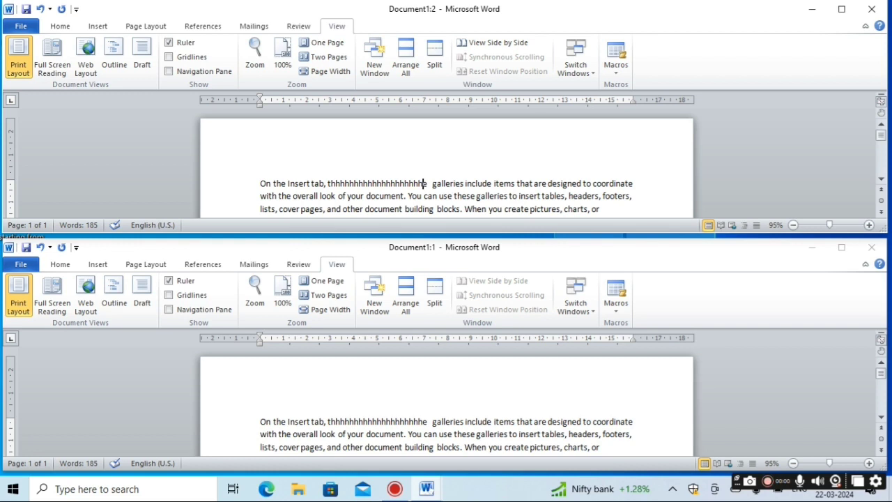
# Maximize Document1:1 and split it into two panes below the first paragraph.
pyautogui.click(838, 249)
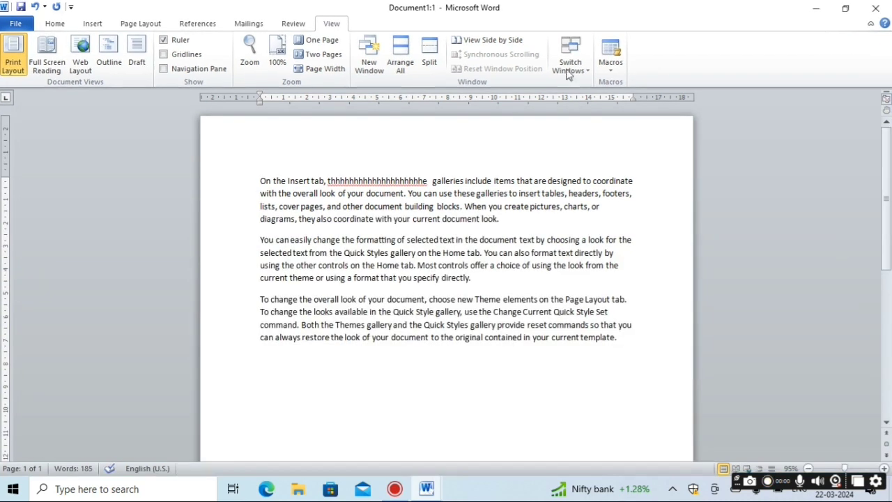
pyautogui.click(429, 46)
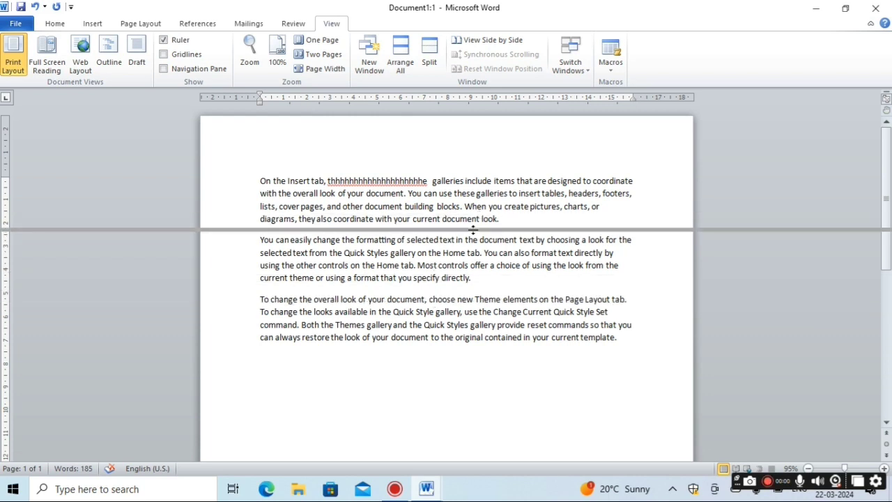
pyautogui.click(473, 229)
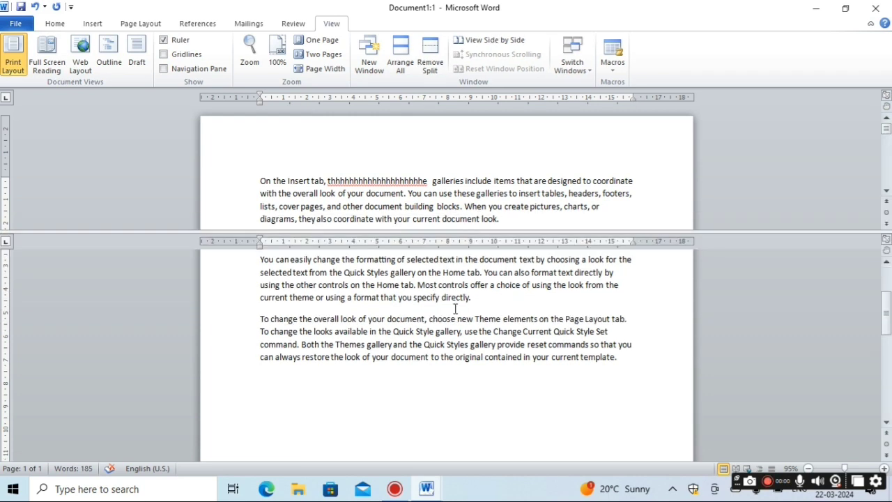
# Add a row of h's before "On" and a closing line of g's at the end.
pyautogui.write('hhhhhhhhhhhhhhhhhhhhhhhhhhhhhhhhhhhhhhhhhhhhhhhhhh')
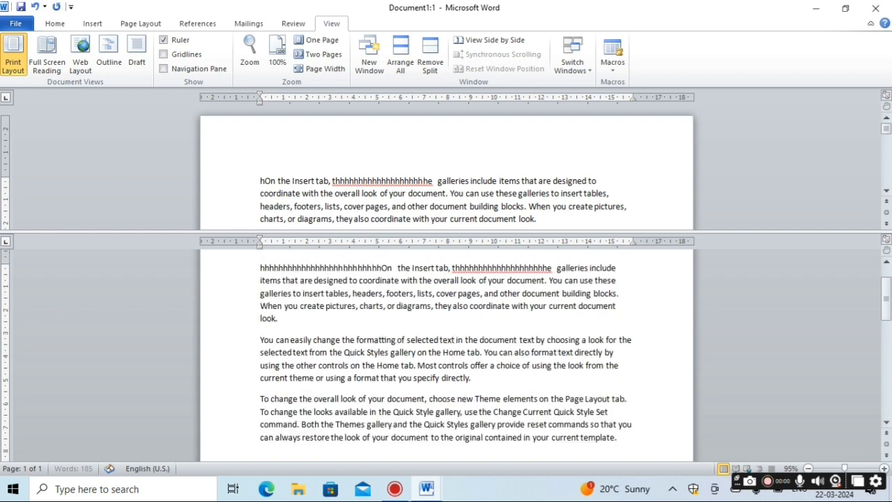
pyautogui.write('h')
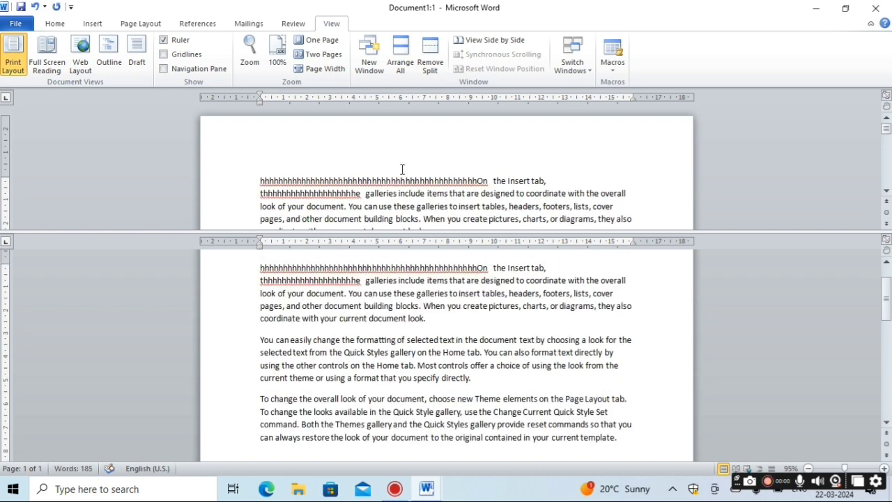
pyautogui.hotkey('ctrl', 'End')
pyautogui.write('gggggggggggggggggggggggggggggggggggggggggggg')
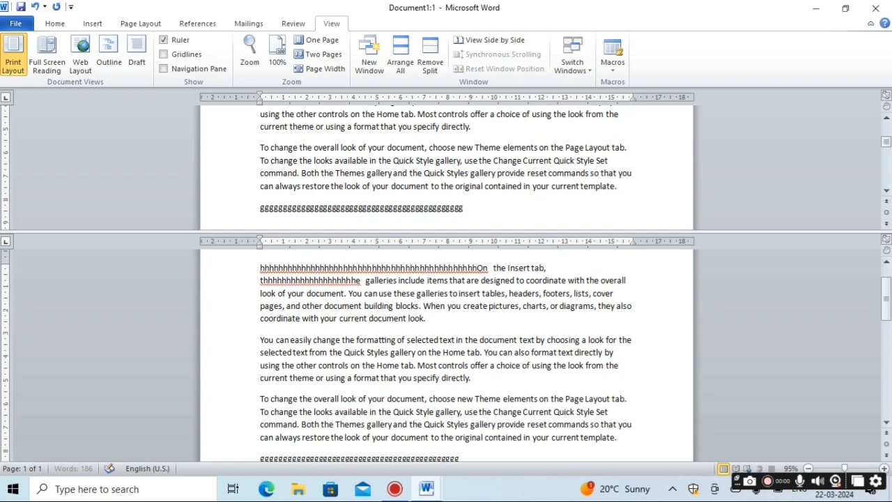
pyautogui.write('ggggggggg')
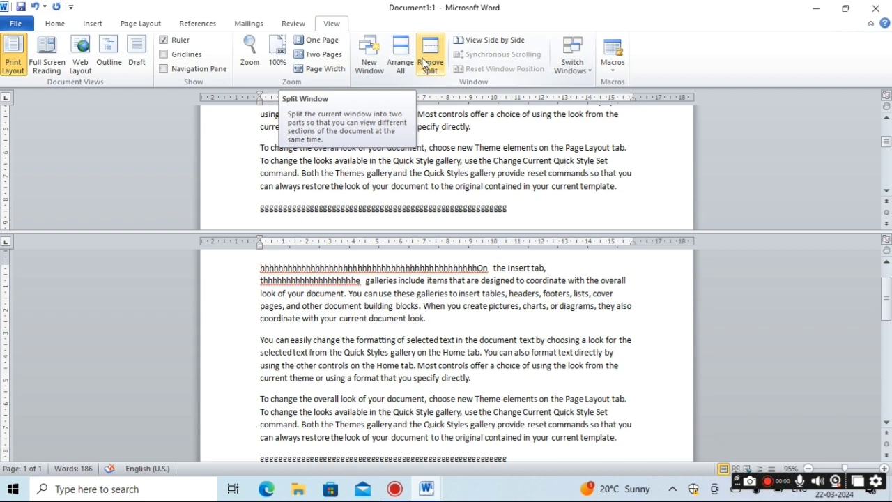
# Remove the split, view both windows side by side, and insert h's into the g line.
pyautogui.click(423, 63)
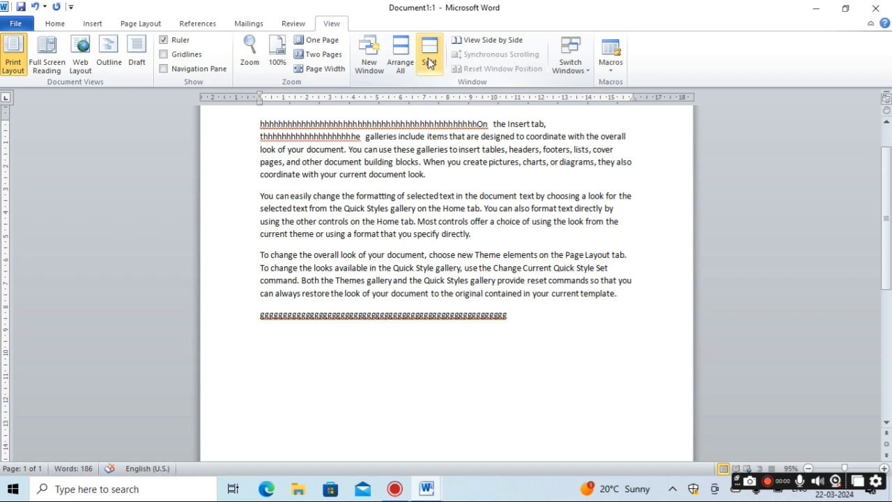
pyautogui.click(485, 43)
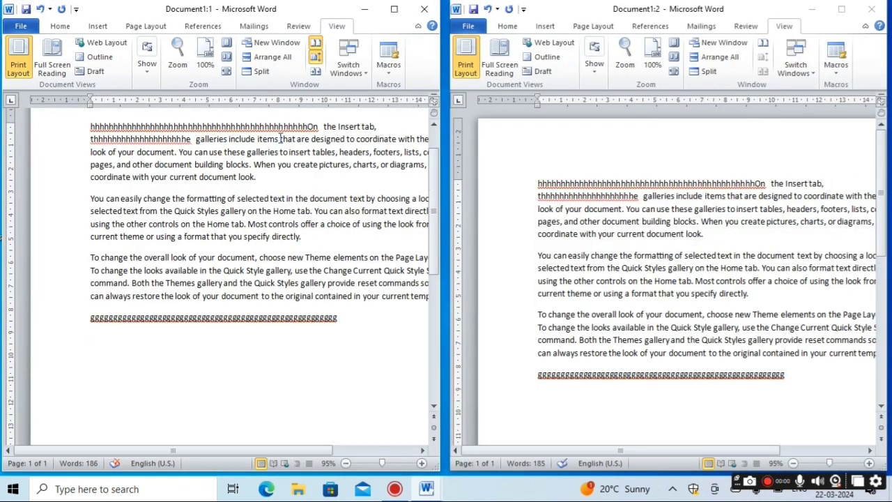
pyautogui.click(205, 360)
pyautogui.write('h')
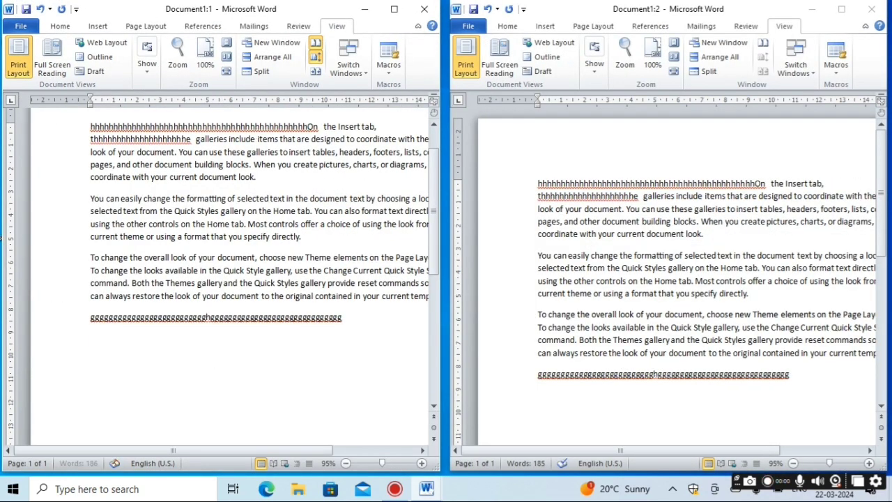
pyautogui.write('hhhhhhhhhhhhhhhhhhhhhhhhhhhhhhhhhhhhhhhh')
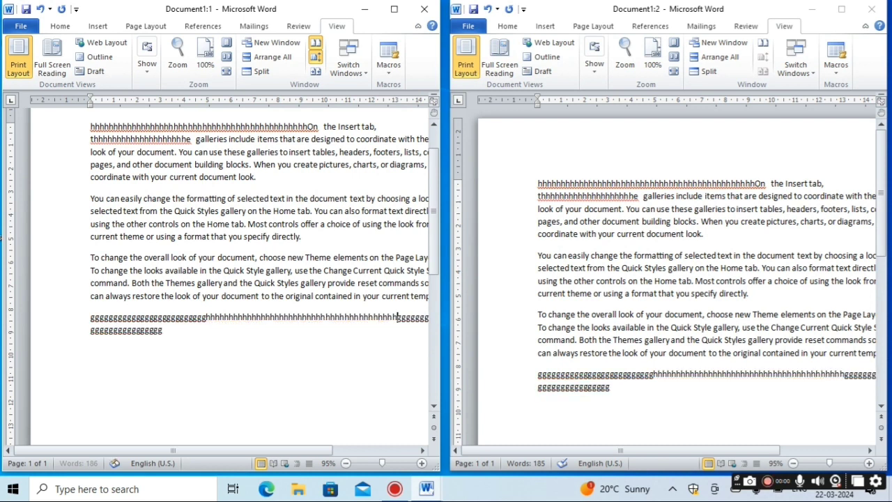
pyautogui.write('h')
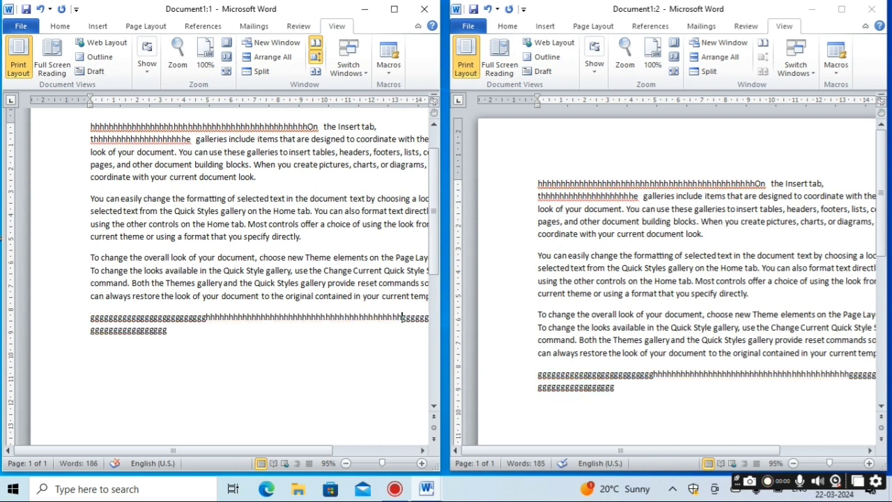
# Select a block of text in the left document, then clear the selection.
pyautogui.click(151, 238)
pyautogui.moveTo(151, 238); pyautogui.dragTo(449, 425)
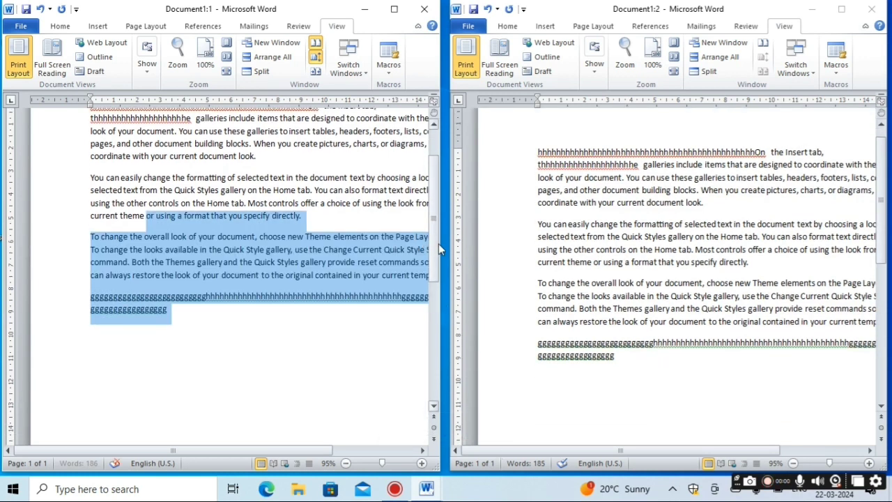
pyautogui.scroll(3, 438, 244)
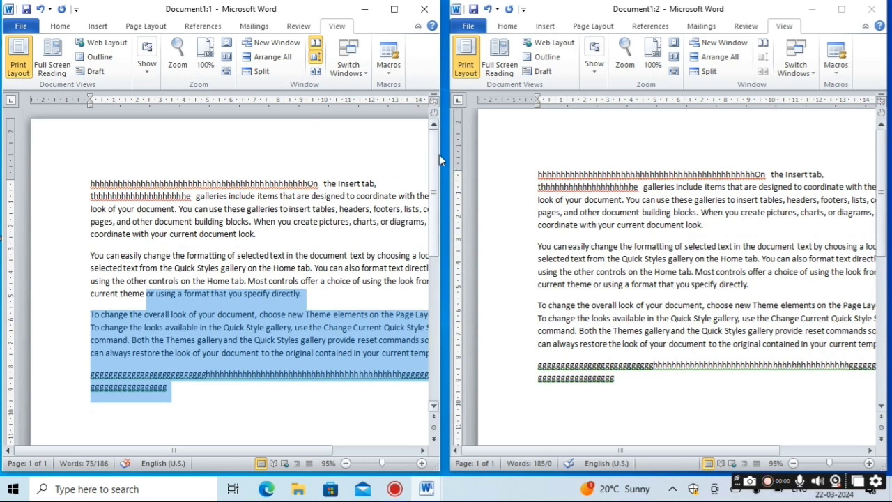
pyautogui.click(367, 201)
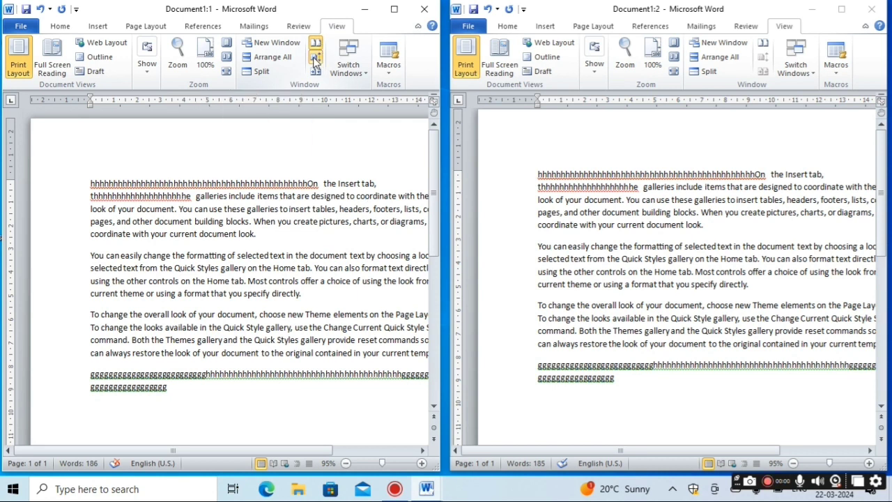
# Turn off Synchronous Scrolling, scroll the left window alone, and maximize Document1:1.
pyautogui.click(314, 61)
pyautogui.moveTo(91, 314); pyautogui.dragTo(381, 310)
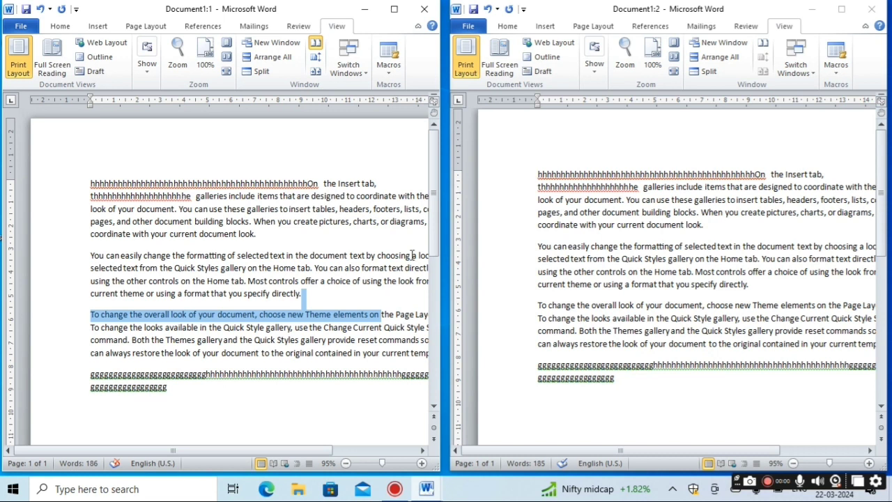
pyautogui.moveTo(435, 234); pyautogui.dragTo(436, 307)
pyautogui.scroll(-5, 428, 315)
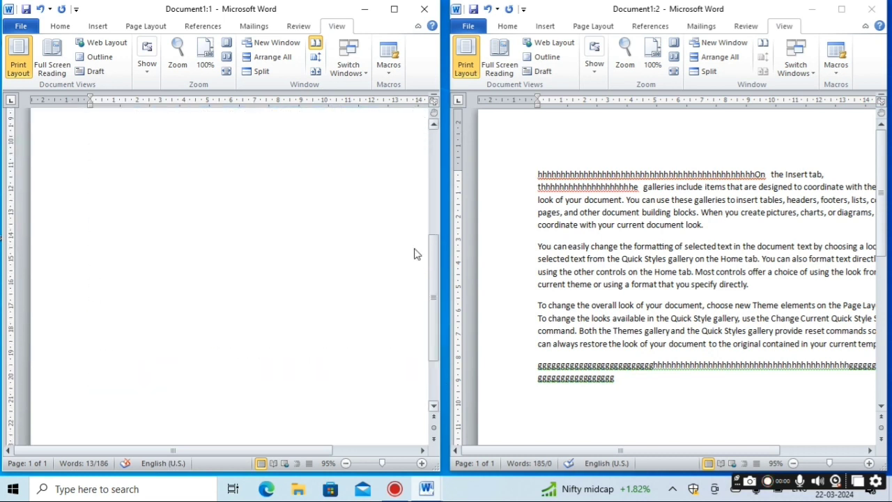
pyautogui.scroll(8, 417, 237)
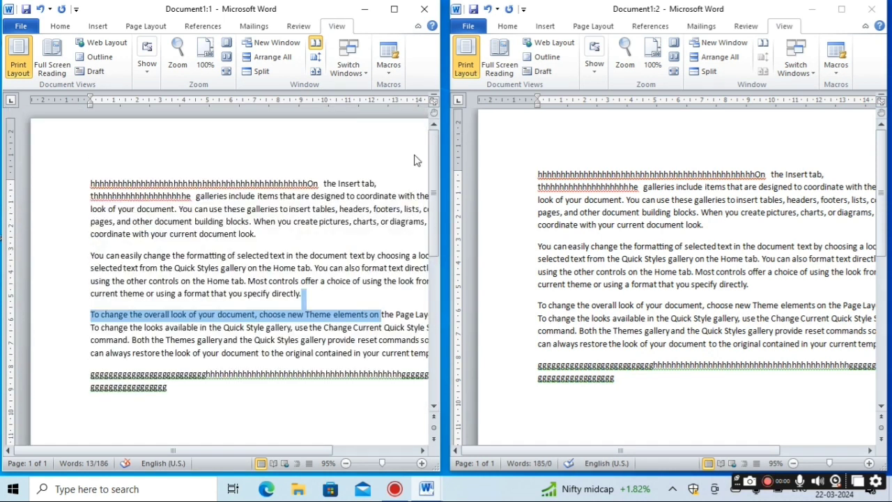
pyautogui.doubleClick(398, 10)
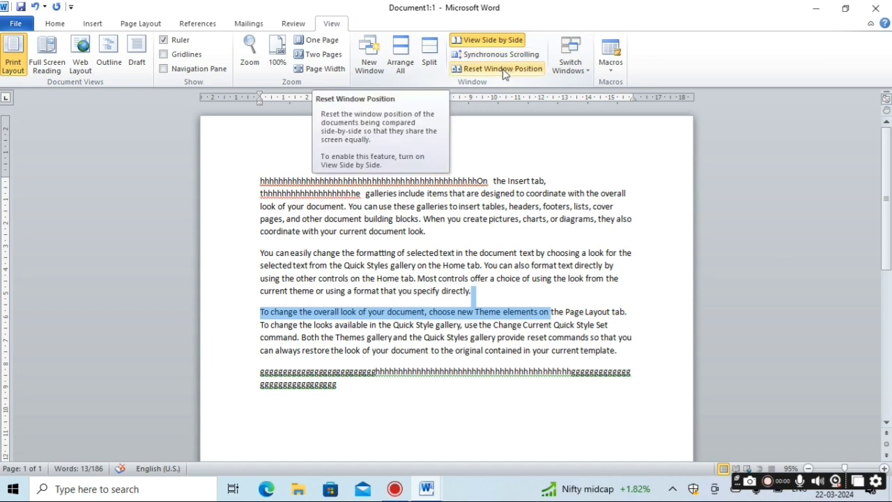
# Reset the side-by-side window positions, then switch to Document1:2 and maximize it.
pyautogui.click(503, 70)
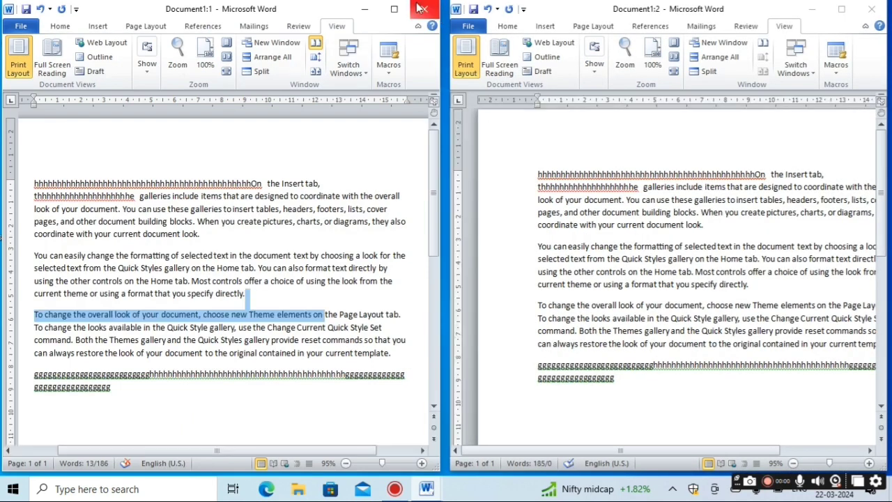
pyautogui.click(394, 9)
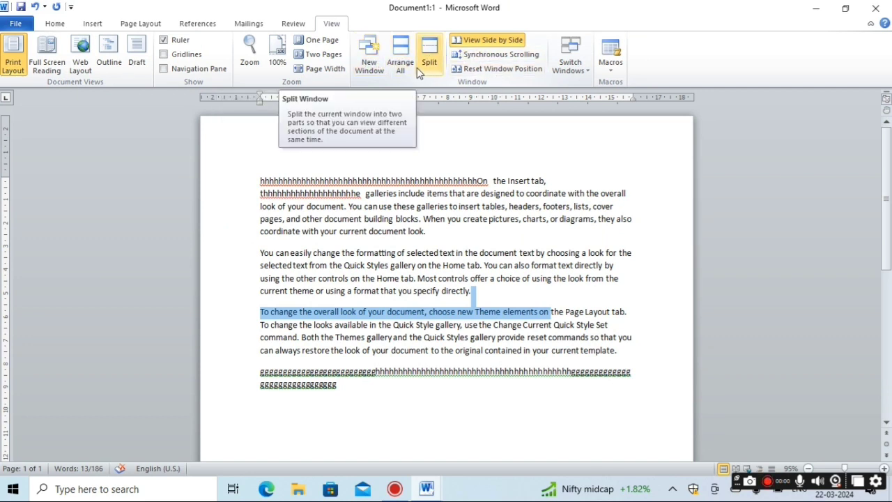
pyautogui.click(581, 65)
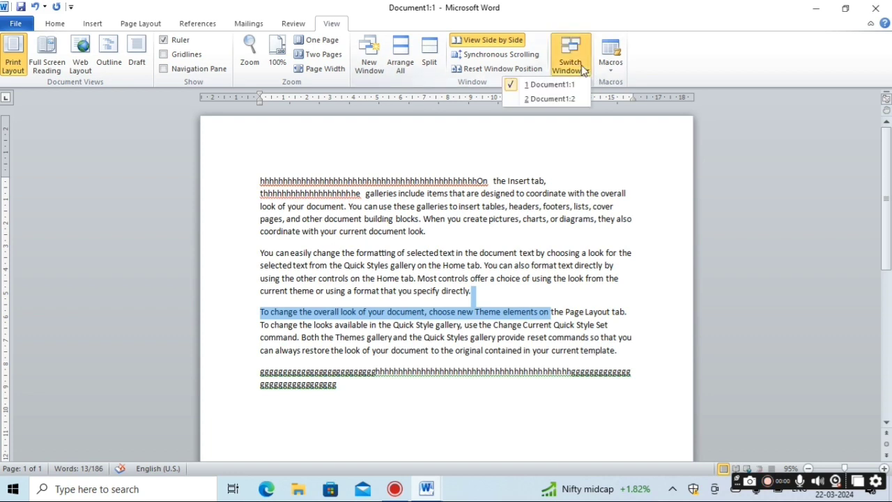
pyautogui.click(557, 98)
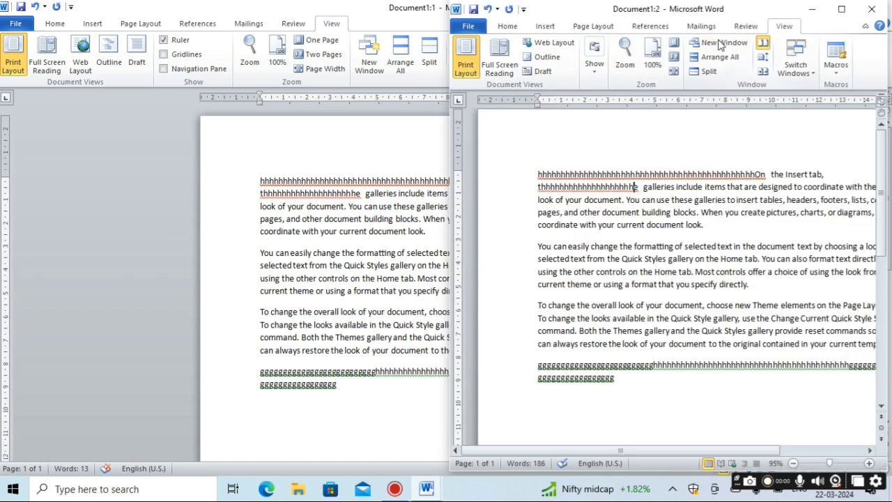
pyautogui.click(833, 19)
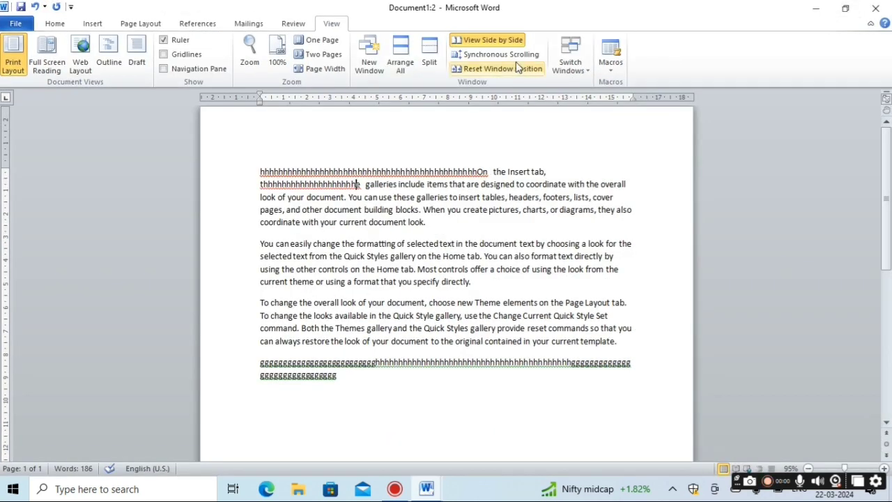
# Add a blank line below the last paragraph of Document1:2.
pyautogui.click(365, 378)
pyautogui.hotkey('shift', 'F3')
pyautogui.scroll(-1, 386, 201)
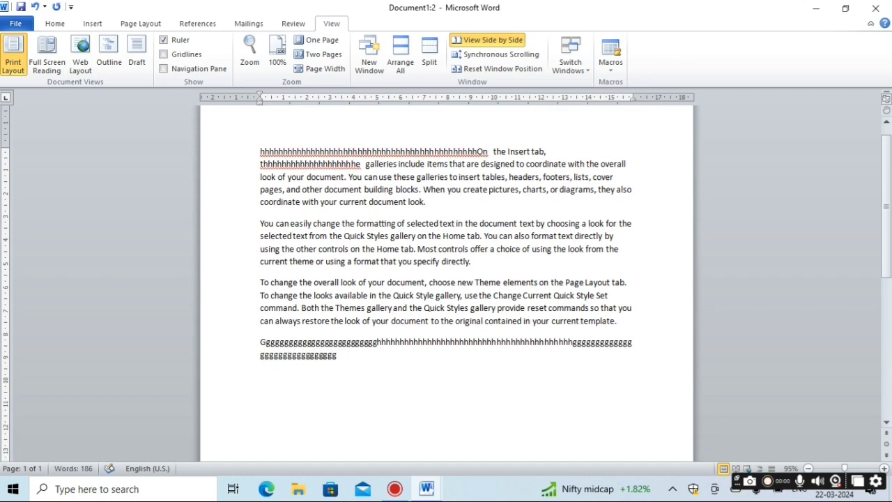
pyautogui.press('Return')
pyautogui.press('Return')
pyautogui.press('Return')
# Record Macro1 typing a line of repeated "gf" letters followed by a new line.
pyautogui.click(609, 69)
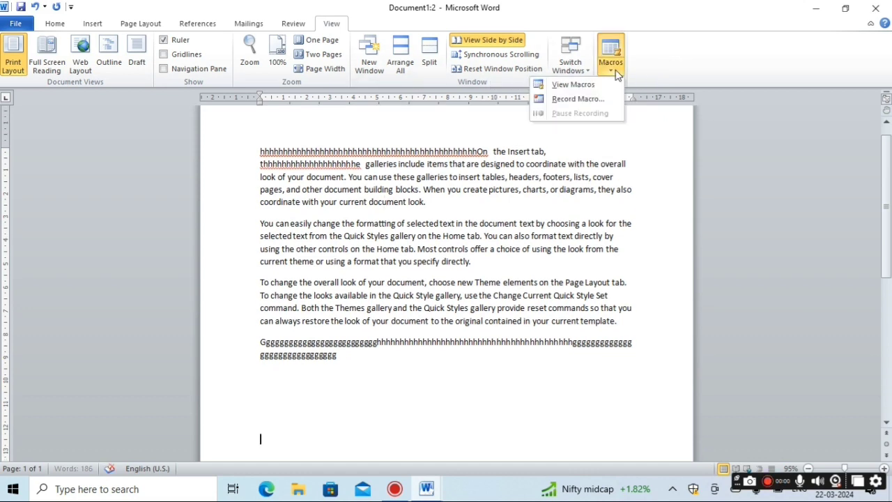
pyautogui.click(577, 99)
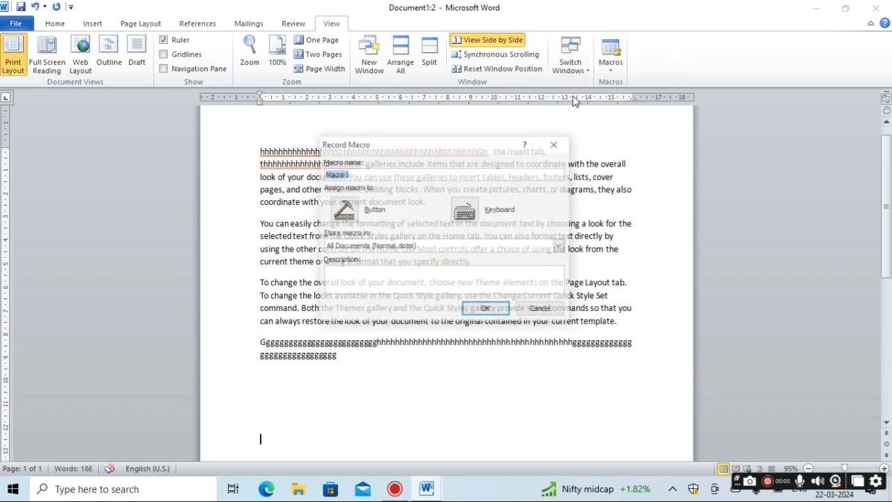
pyautogui.click(488, 311)
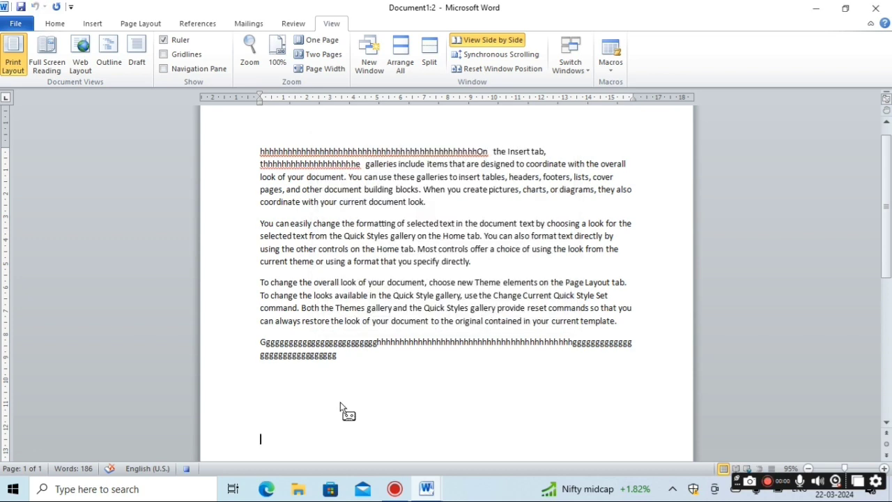
pyautogui.write('gfggfgf')
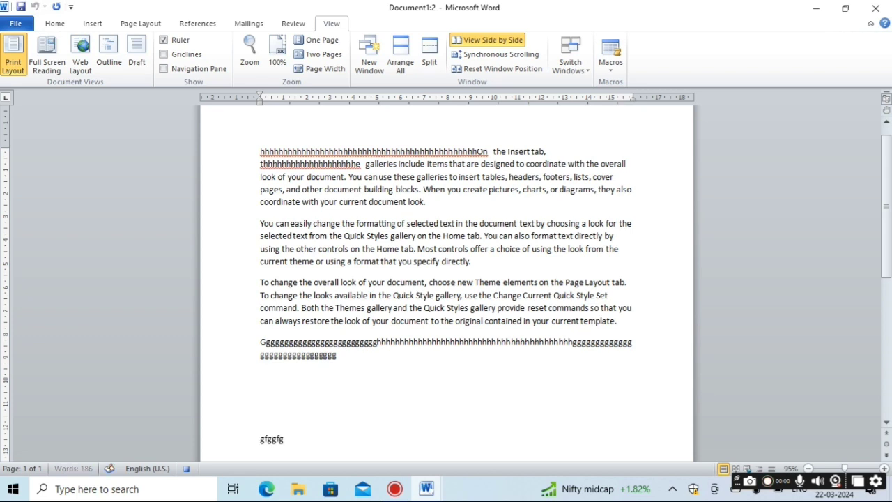
pyautogui.write('ggfgfgfggfgfgfgfg')
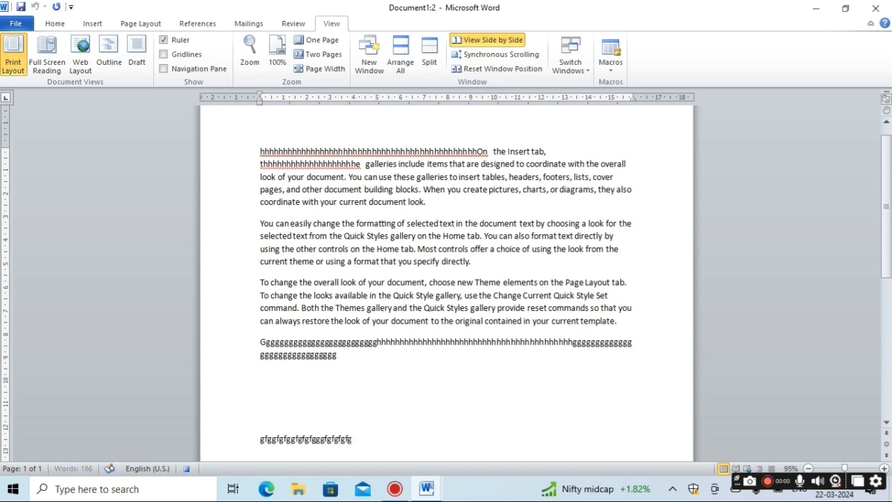
pyautogui.write('fgfgfgfgfgfgfg')
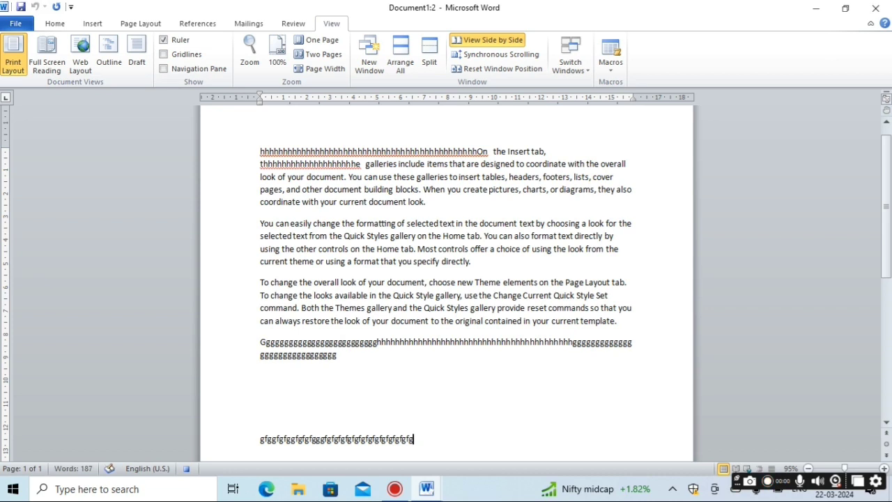
pyautogui.press('Return')
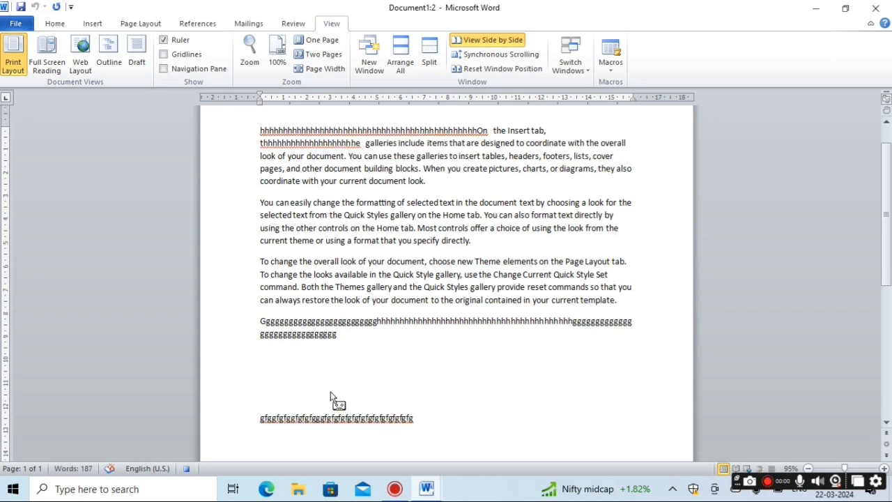
pyautogui.click(611, 69)
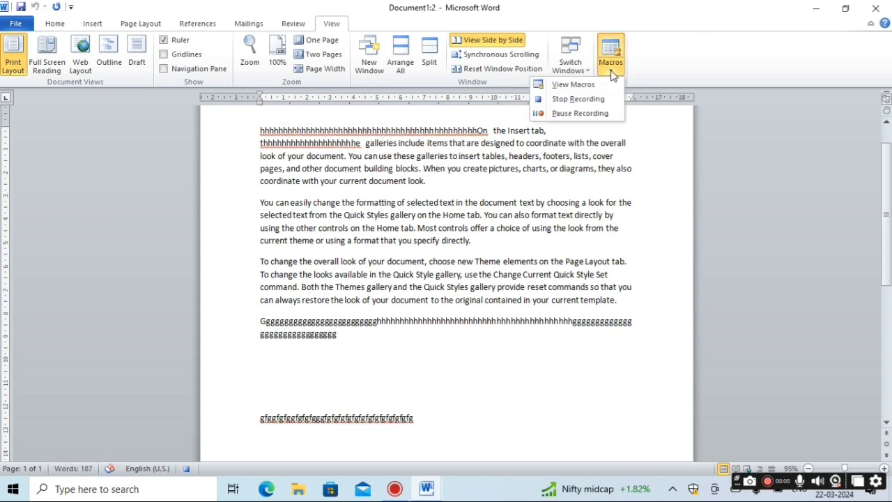
# Stop recording Macro1, then run it from View Macros to add a second gf line.
pyautogui.click(578, 99)
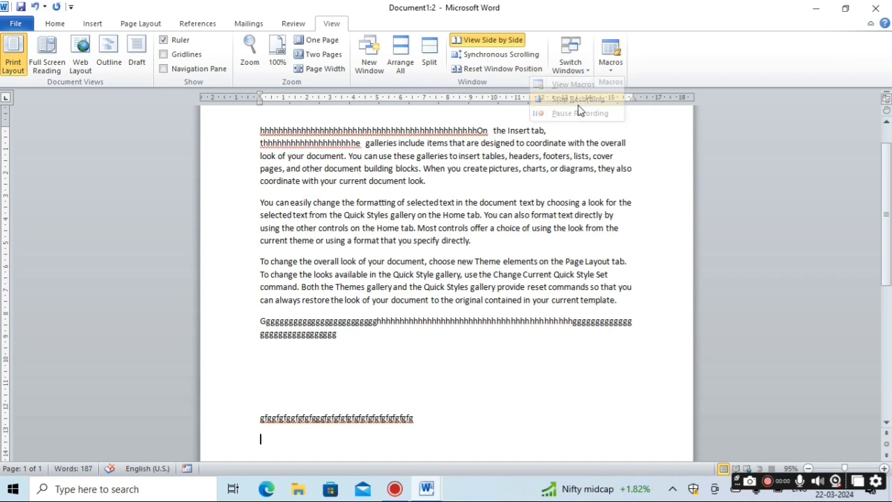
pyautogui.click(611, 76)
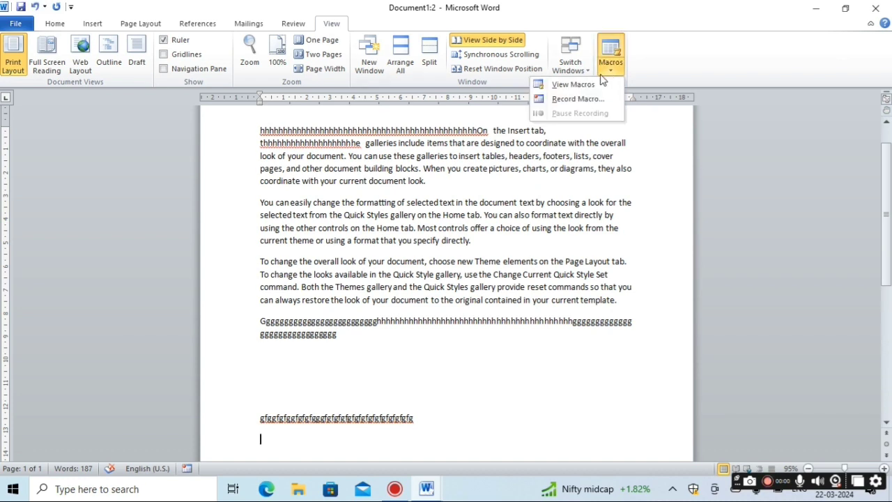
pyautogui.click(572, 85)
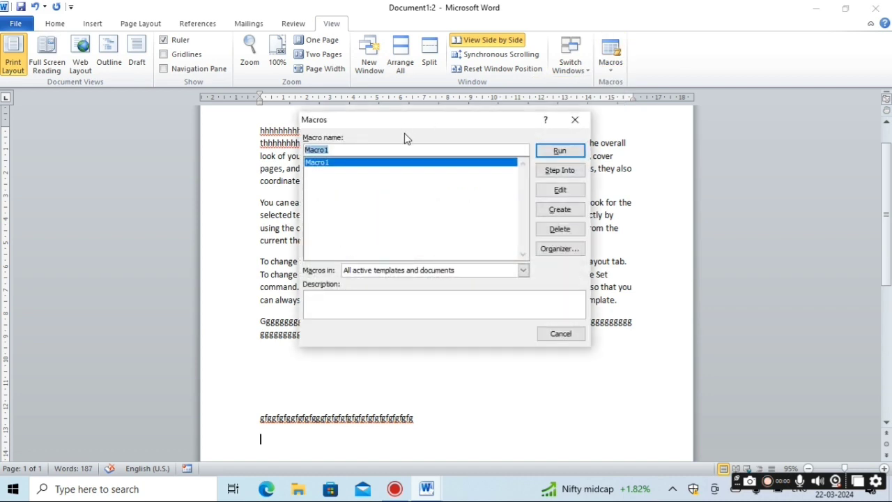
pyautogui.click(559, 152)
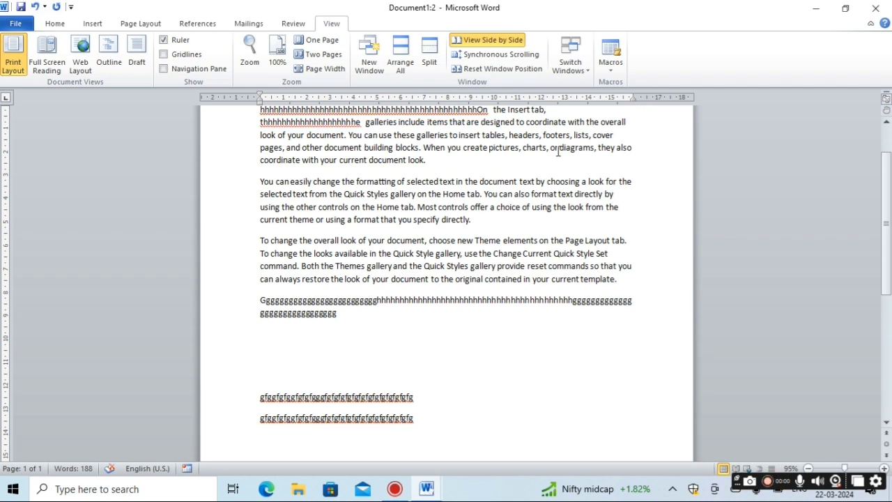